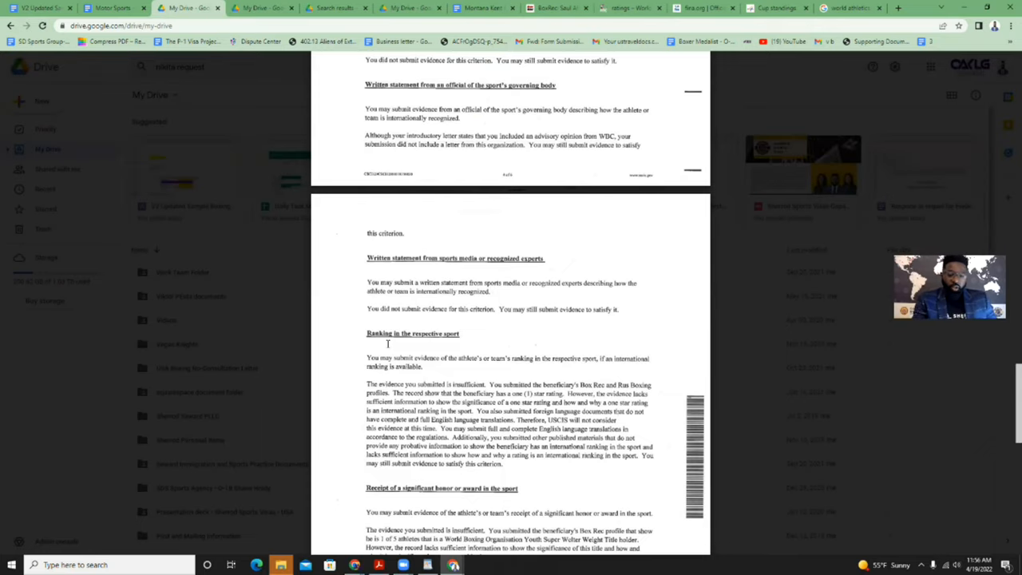
scroll(469, 312, "down", 1)
scroll(469, 312, "down", 1)
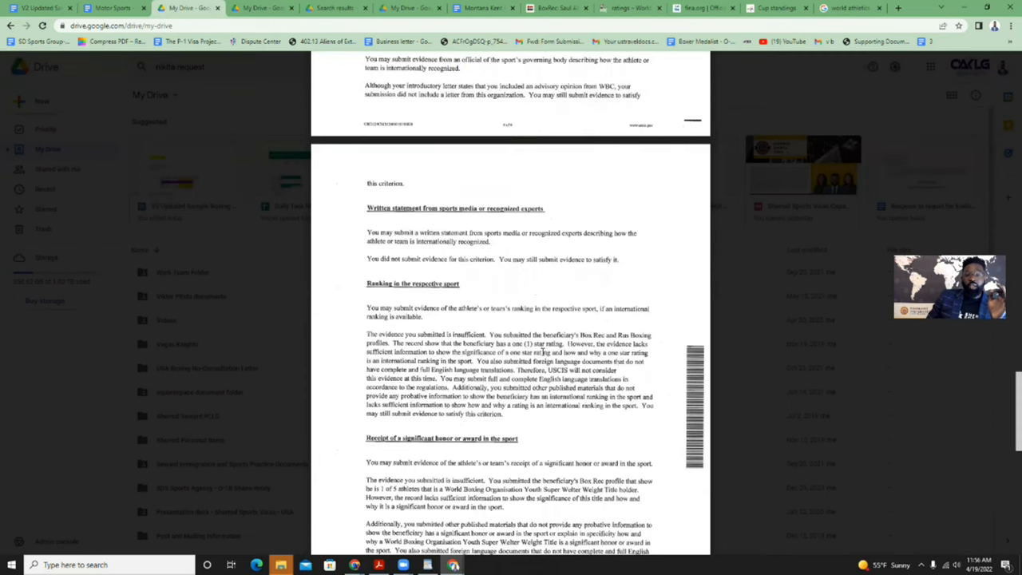
mouse_move(511, 240)
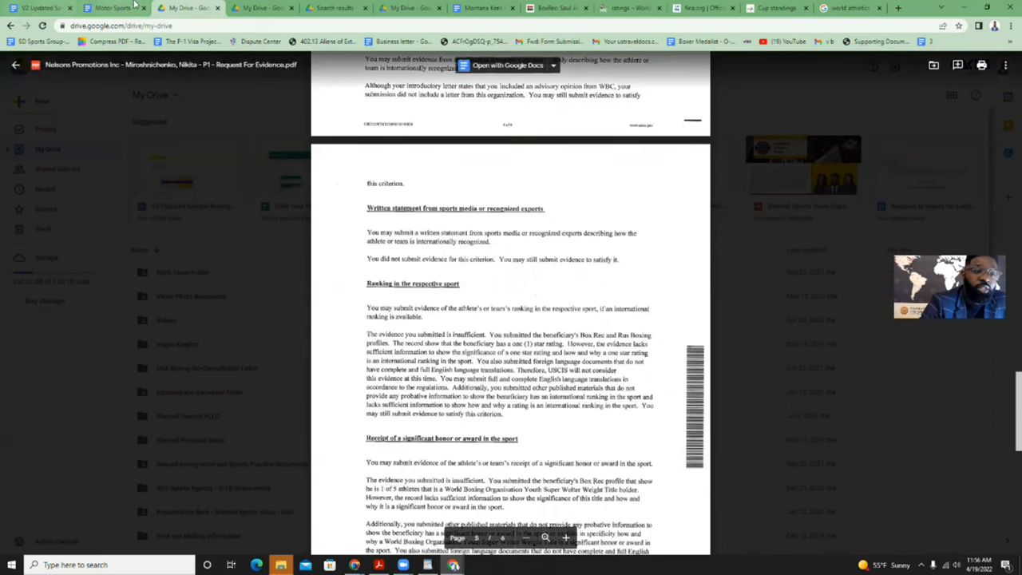
Switch to the P-1A exhibits PDF showing the BoxRec profile at page 43.
left_click(262, 8)
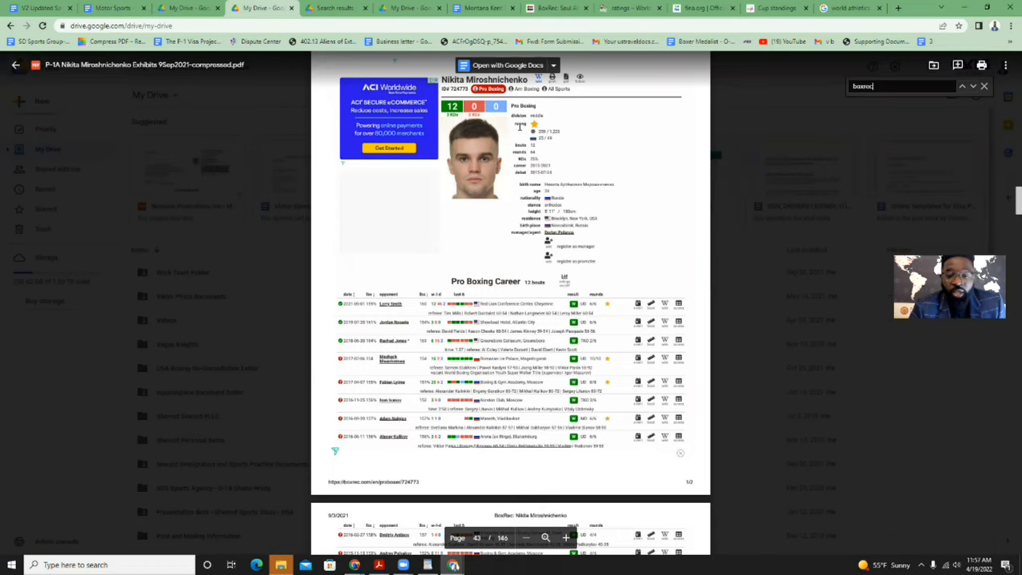
left_click_drag(519, 126, 540, 122)
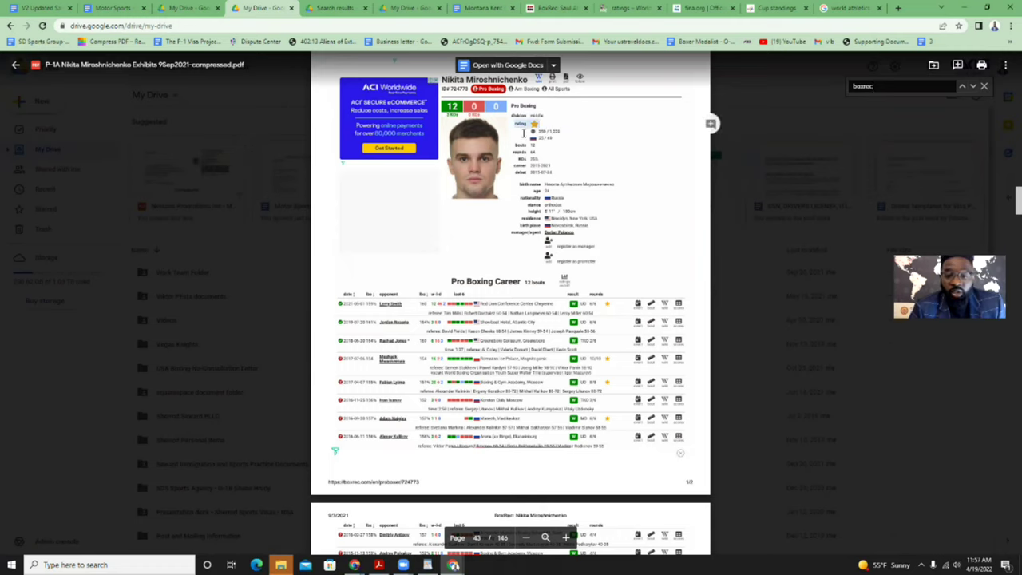
Select the rating star and ranking text, then return to the Request for Evidence letter.
left_click_drag(548, 134, 602, 155)
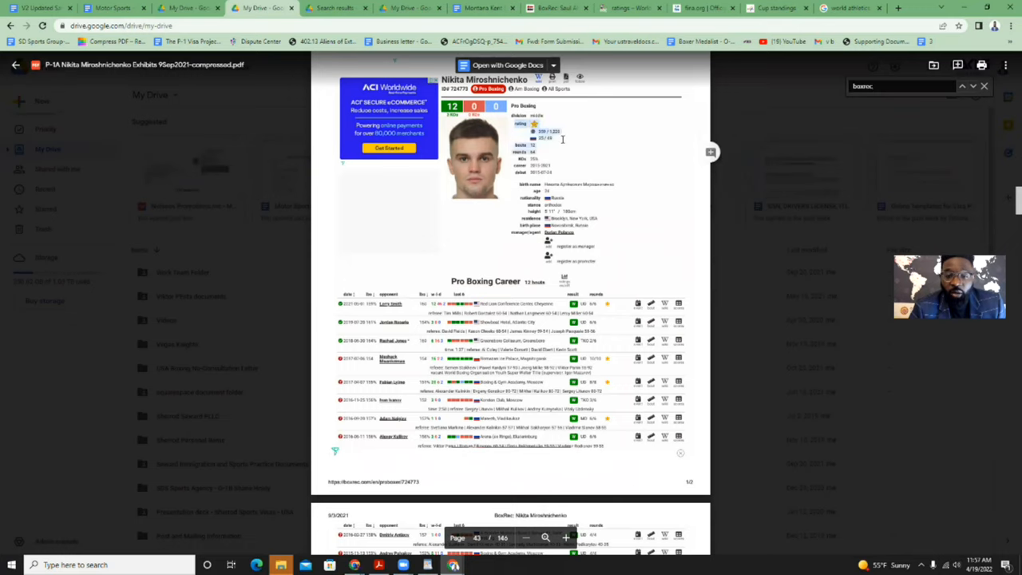
left_click_drag(543, 131, 533, 136)
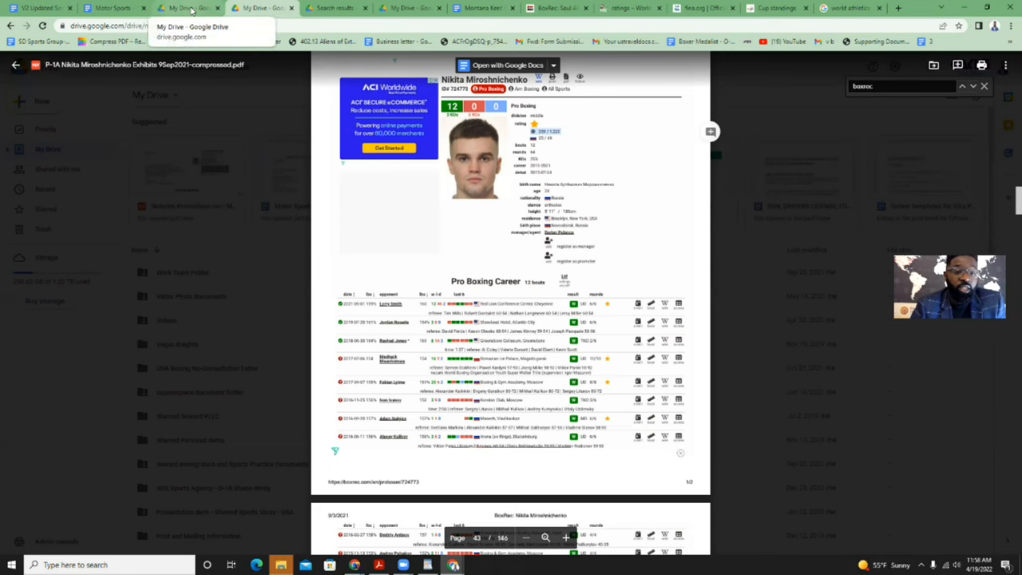
left_click(192, 8)
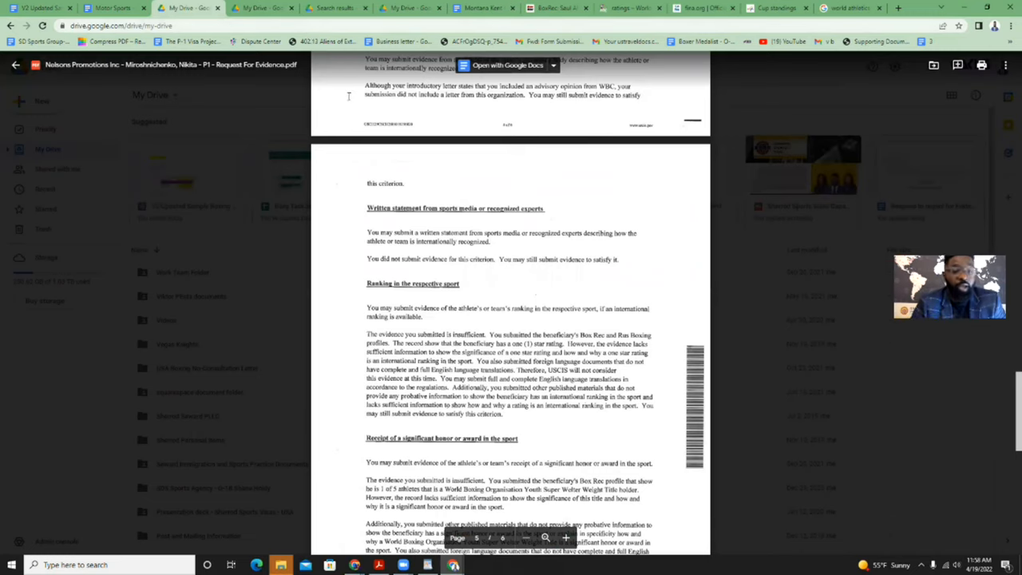
Bring the exhibits PDF back up on the BoxRec profile at page 43.
left_click(264, 8)
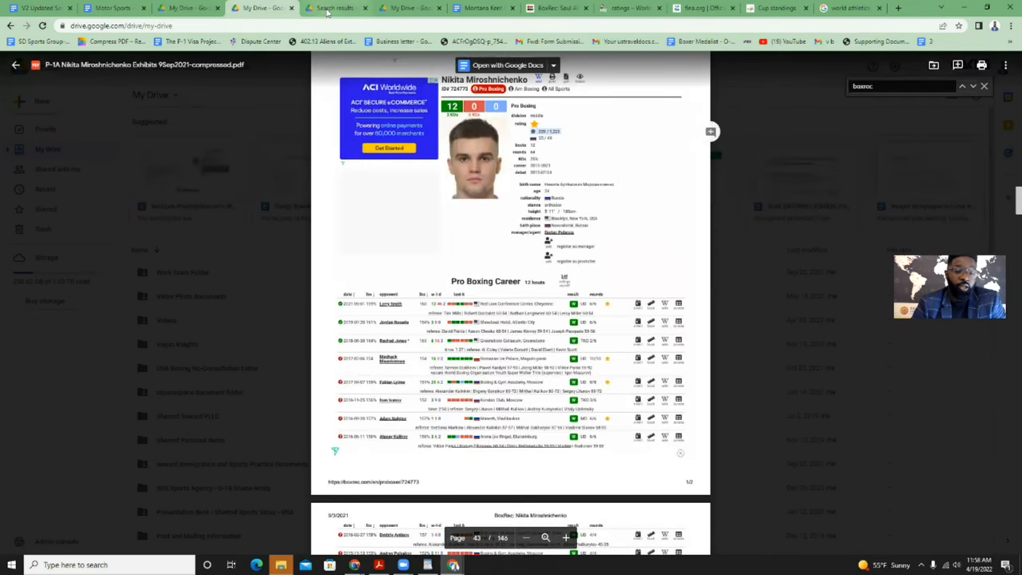